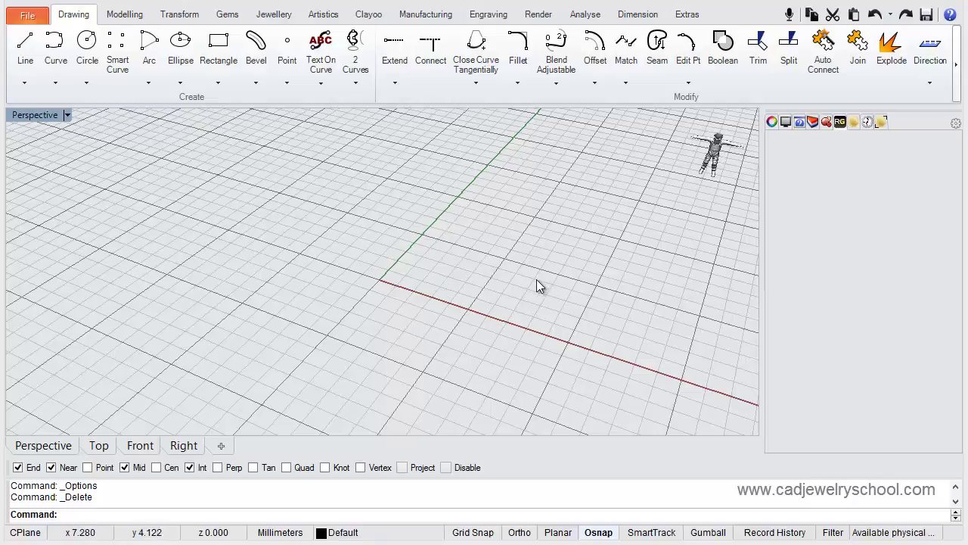
Step: Orbit the Perspective viewport to a new viewing angle
{"action": "right_click_drag", "start_coordinate": [426, 315], "coordinate": [394, 311]}
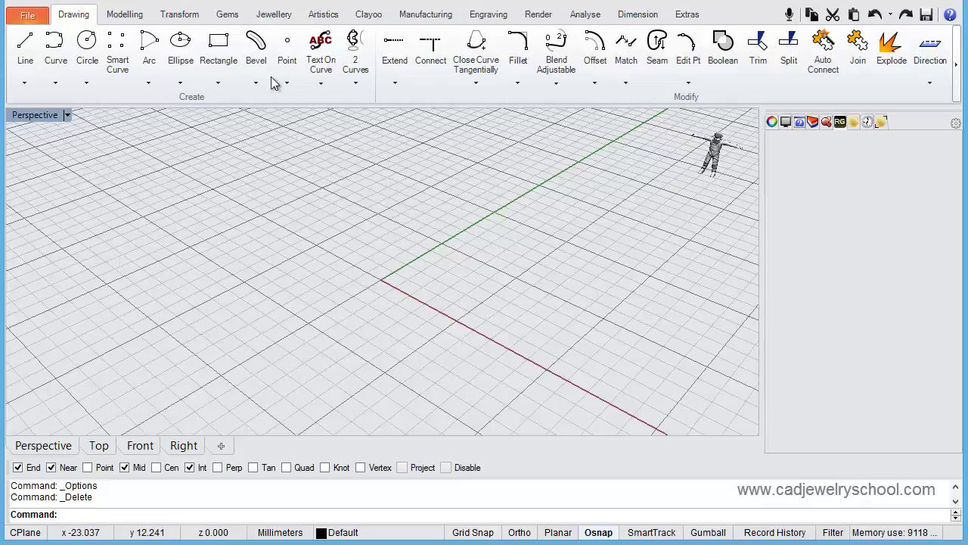
Step: Preview a UK size L ring gauge, 16.31 mm diameter, from the Jewellery tab's Gauge tool
{"action": "left_click", "coordinate": [277, 17]}
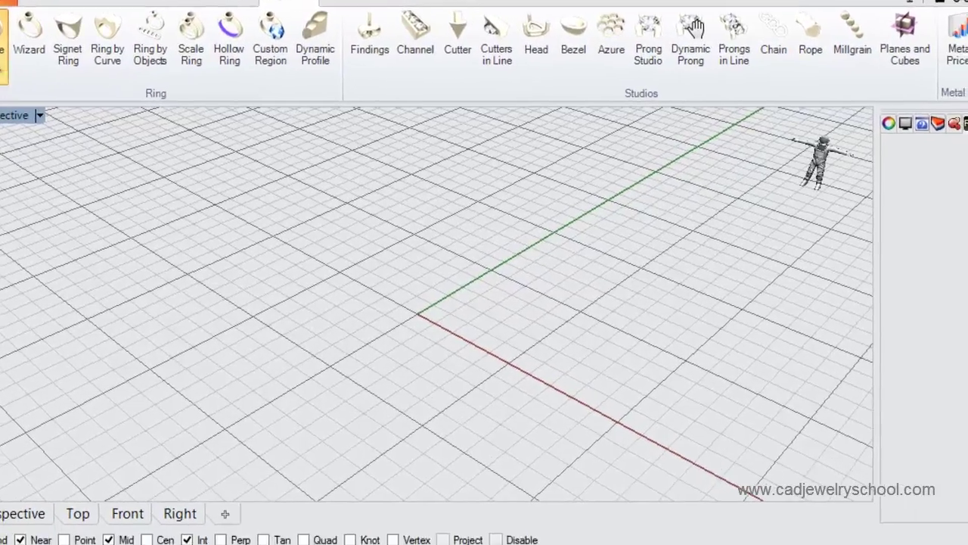
{"action": "left_click", "coordinate": [31, 84]}
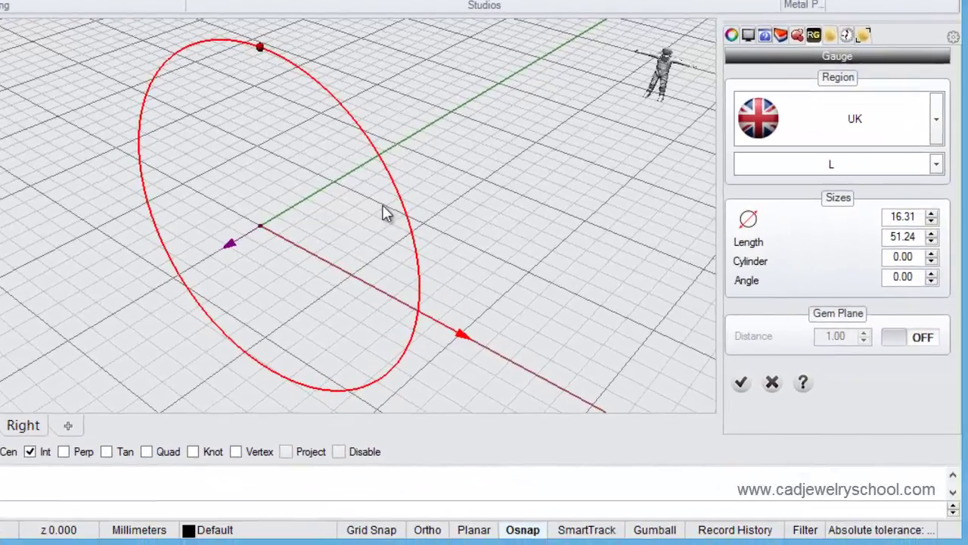
{"action": "right_click_drag", "start_coordinate": [508, 218], "coordinate": [554, 204]}
{"action": "middle_click", "coordinate": [522, 185]}
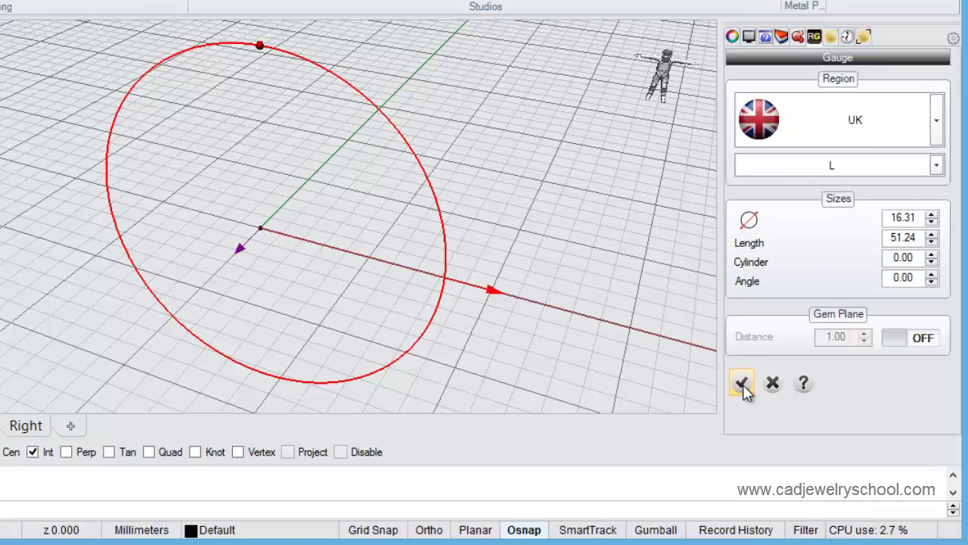
Step: Accept the size L gauge circle, then select it so it turns purple
{"action": "left_click", "coordinate": [742, 383]}
{"action": "right_click_drag", "start_coordinate": [570, 333], "coordinate": [536, 242]}
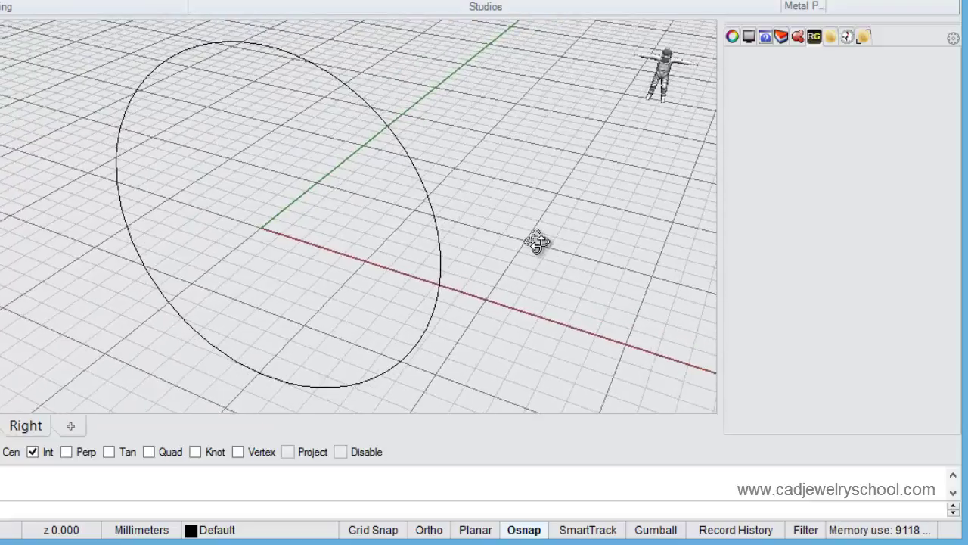
{"action": "left_click", "coordinate": [435, 218]}
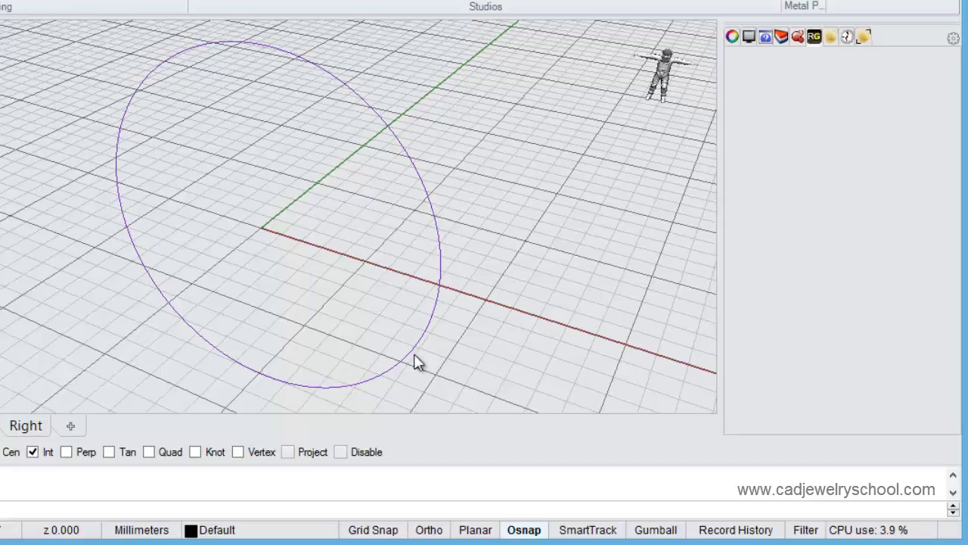
{"action": "mouse_move", "coordinate": [514, 288]}
{"action": "right_mouse_down"}
{"action": "mouse_move", "coordinate": [553, 292]}
{"action": "mouse_move", "coordinate": [499, 301]}
{"action": "mouse_move", "coordinate": [523, 283]}
{"action": "mouse_move", "coordinate": [519, 300]}
{"action": "right_mouse_up"}
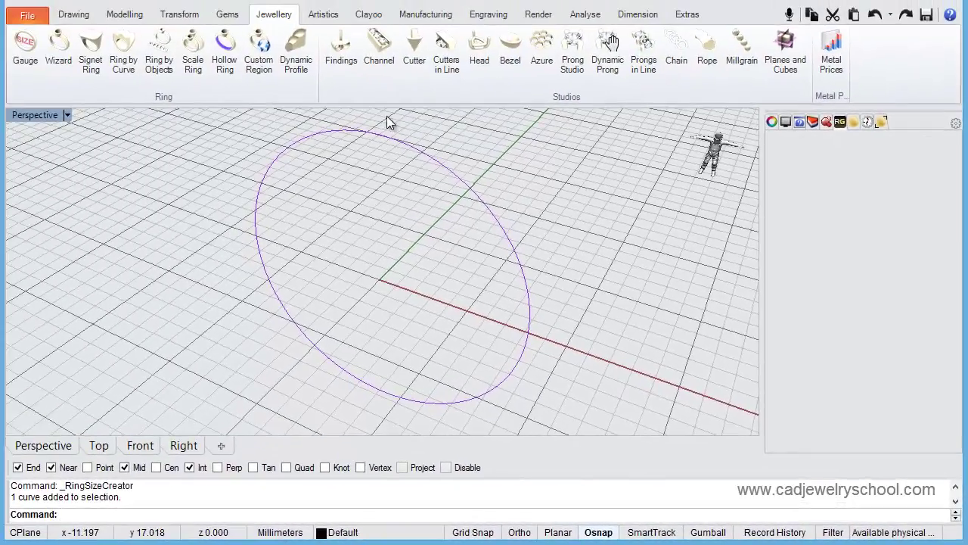
Step: Toggle the four-viewport layout, re-maximise Perspective and orbit around the purple circle
{"action": "double_click", "coordinate": [50, 115]}
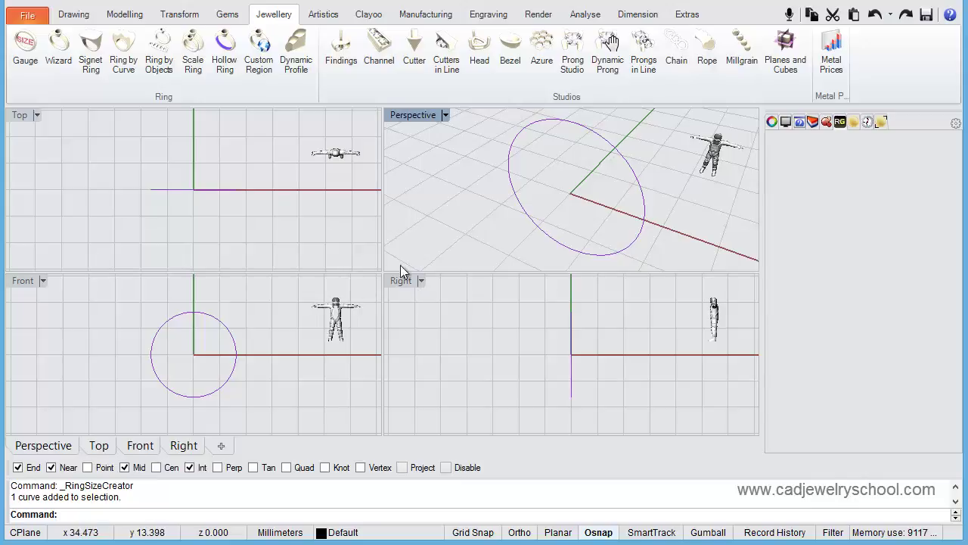
{"action": "double_click", "coordinate": [418, 116]}
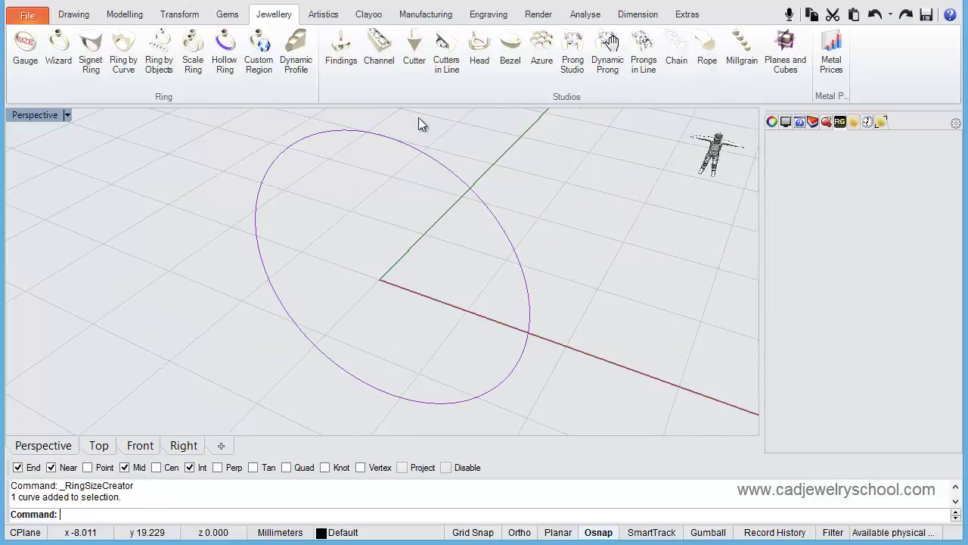
{"action": "right_click_drag", "start_coordinate": [396, 268], "coordinate": [420, 264]}
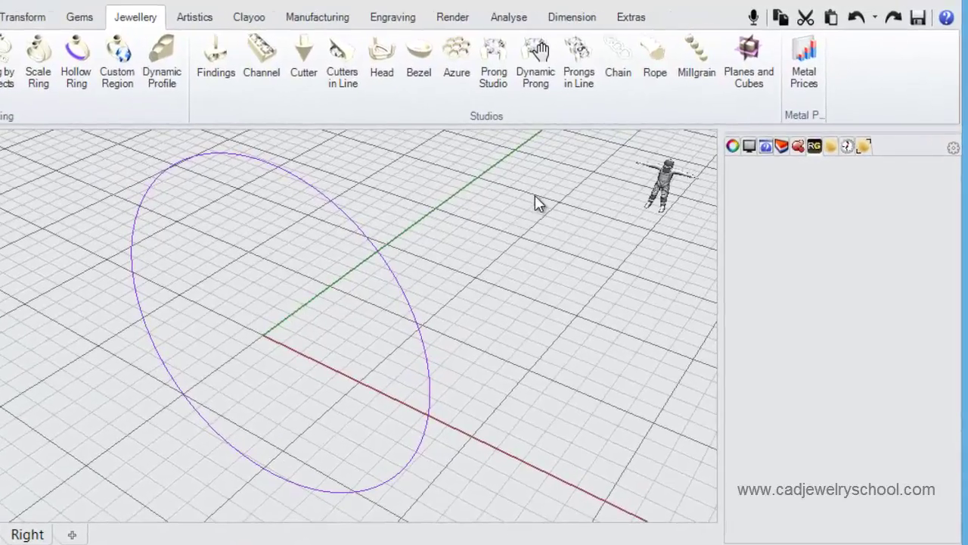
{"action": "middle_click", "coordinate": [551, 189]}
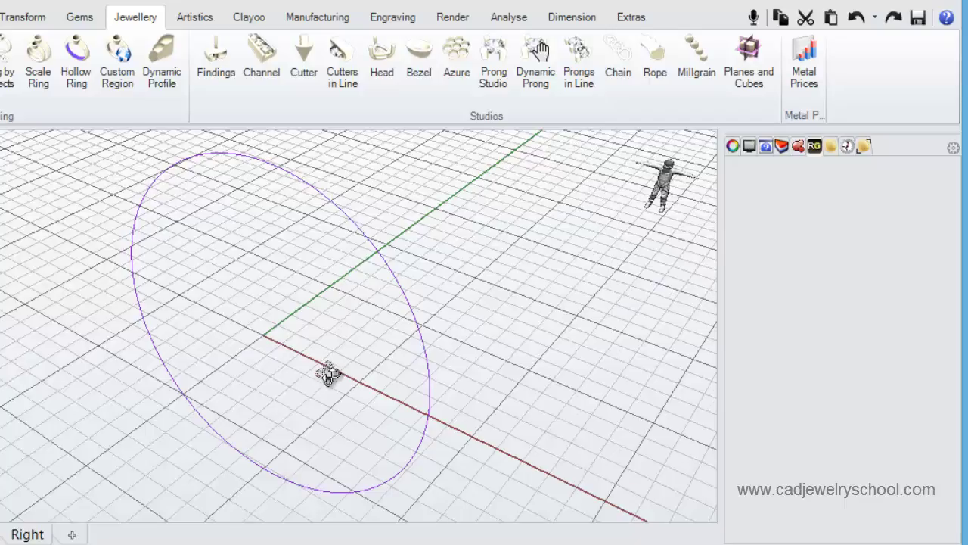
{"action": "right_click_drag", "start_coordinate": [328, 373], "coordinate": [320, 407]}
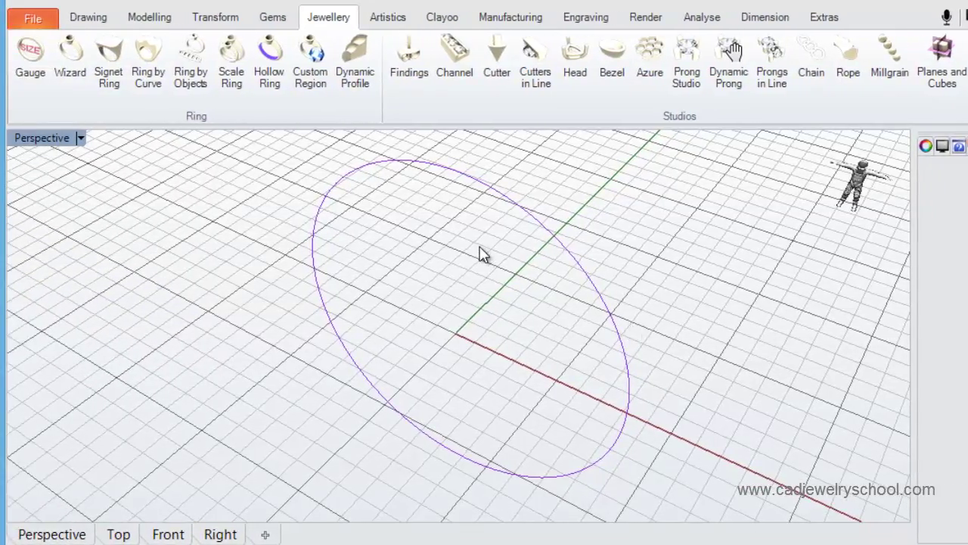
Step: Open Options from the File menu and expand the View category
{"action": "left_click", "coordinate": [33, 19]}
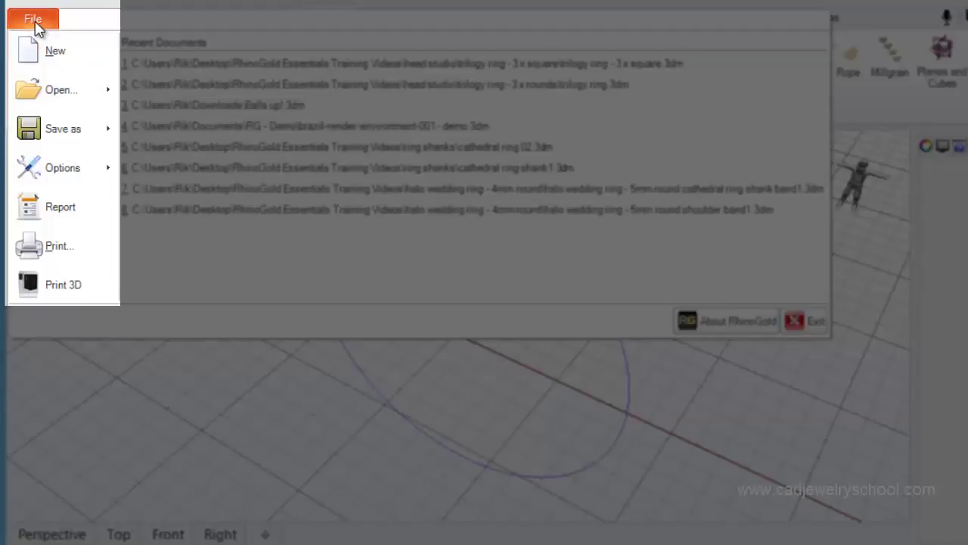
{"action": "left_click", "coordinate": [53, 174]}
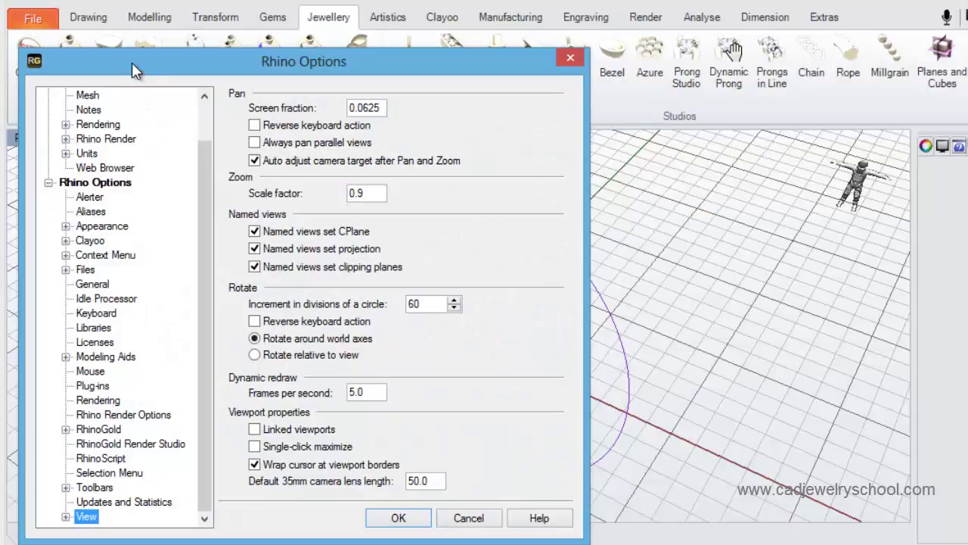
{"action": "left_click_drag", "start_coordinate": [132, 62], "coordinate": [191, 44]}
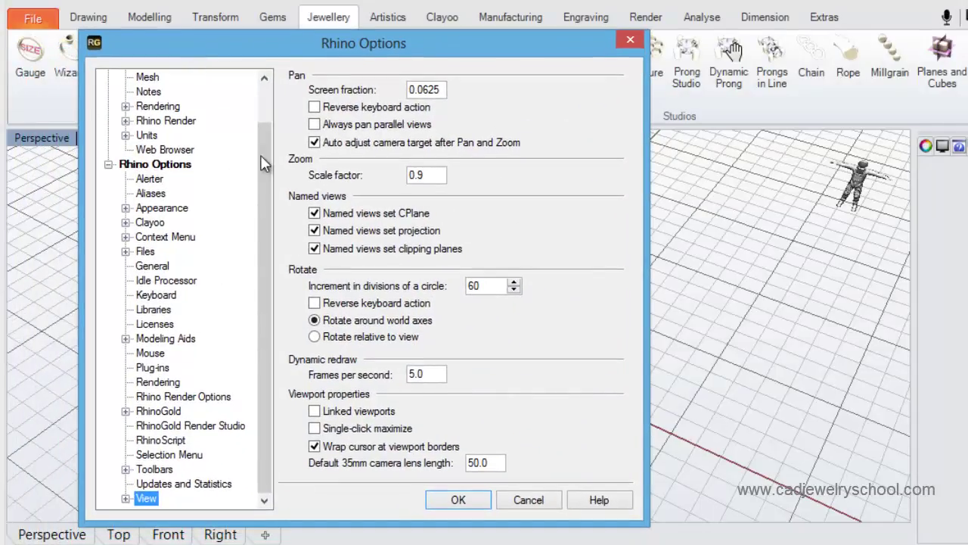
{"action": "mouse_move", "coordinate": [262, 162]}
{"action": "left_mouse_down"}
{"action": "mouse_move", "coordinate": [267, 89]}
{"action": "mouse_move", "coordinate": [268, 172]}
{"action": "left_mouse_up"}
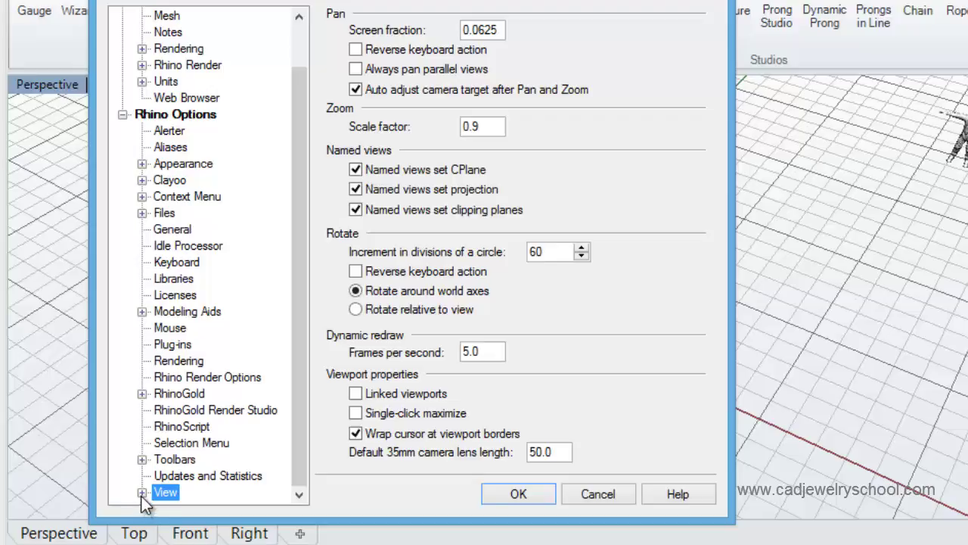
{"action": "left_click", "coordinate": [142, 493]}
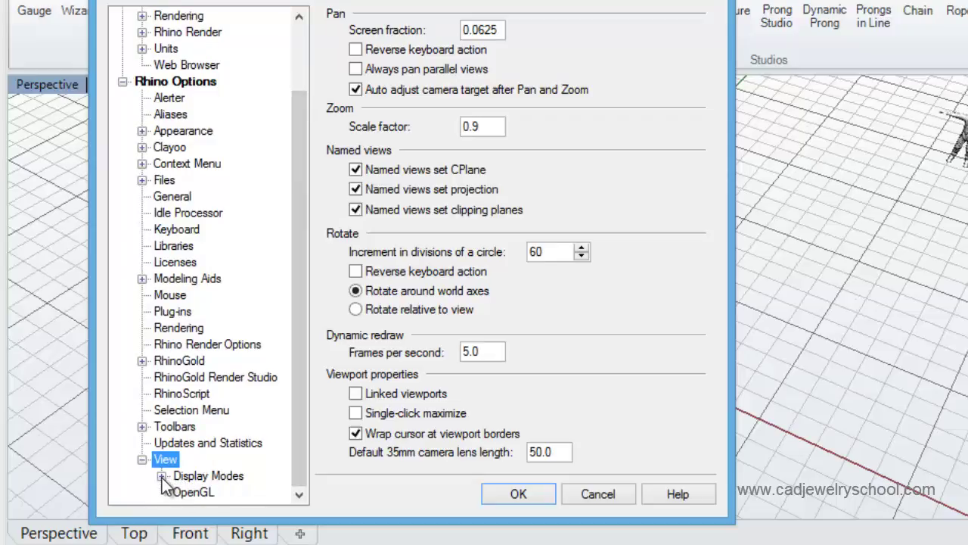
Step: Set the Wireframe display mode's curve width to 3 pixels
{"action": "left_click", "coordinate": [161, 476]}
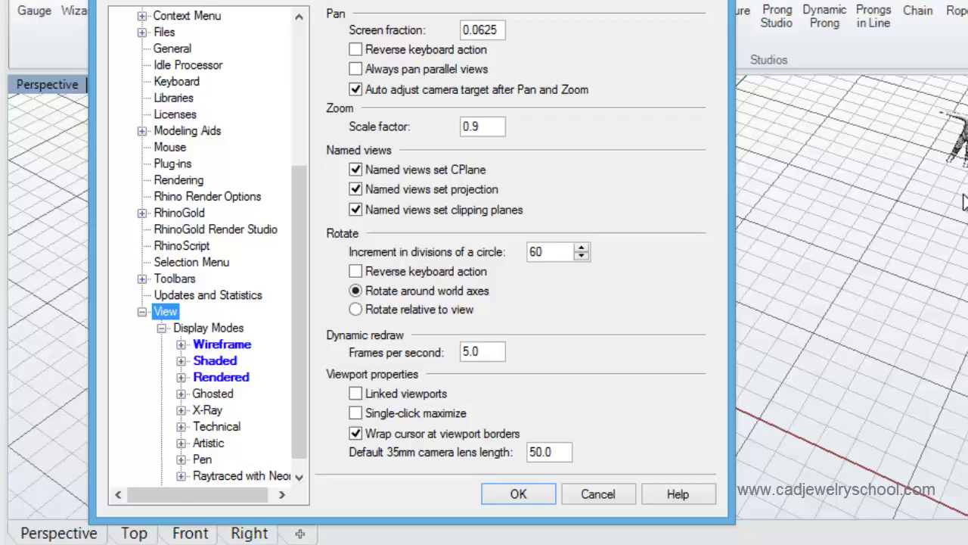
{"action": "left_click", "coordinate": [182, 344]}
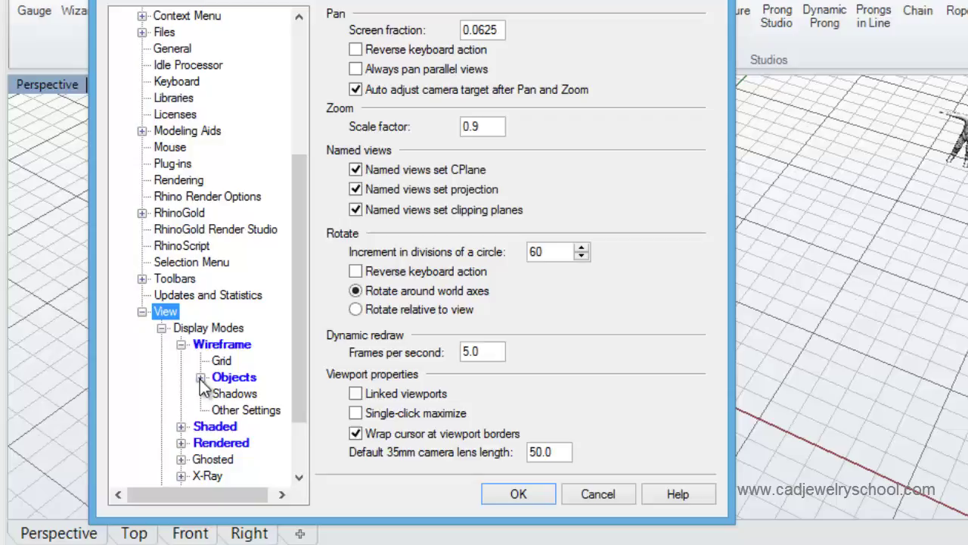
{"action": "left_click", "coordinate": [201, 377]}
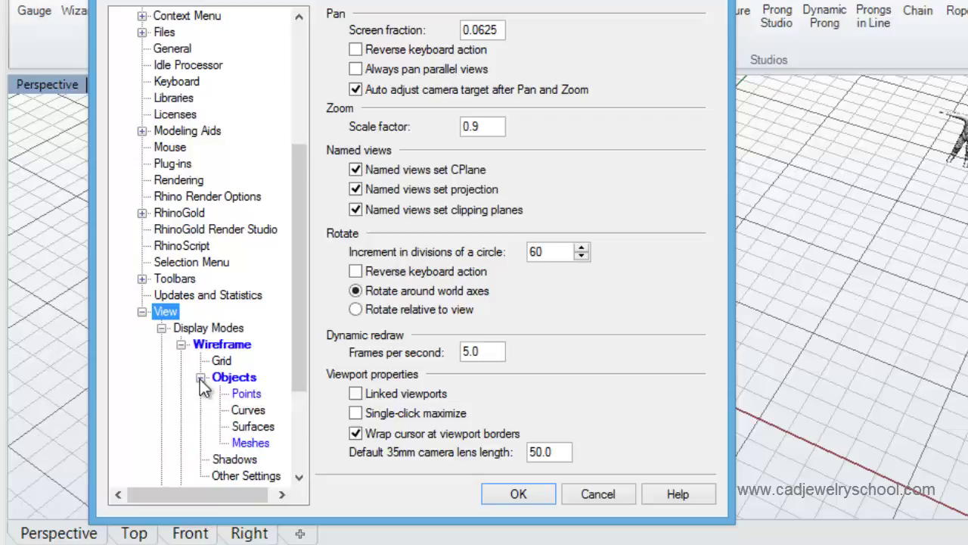
{"action": "left_click", "coordinate": [245, 413]}
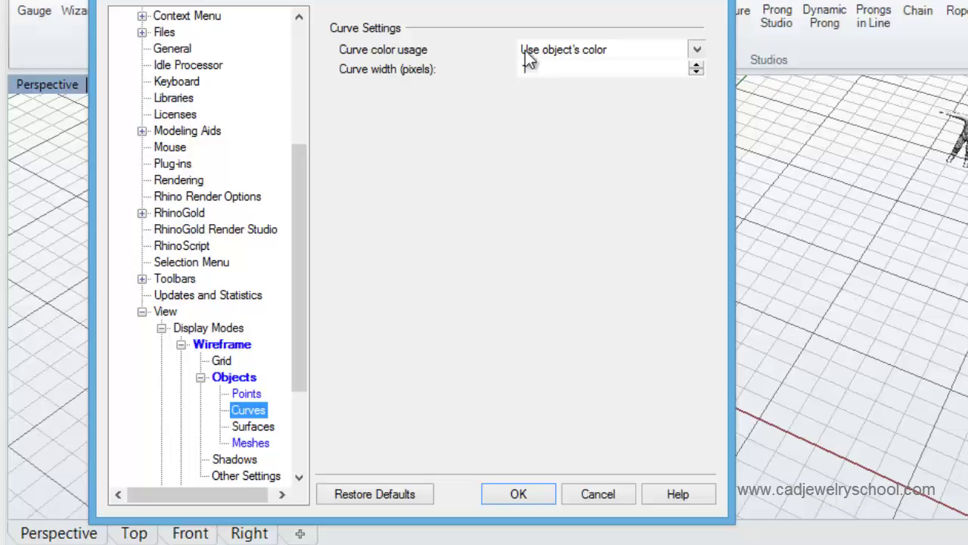
{"action": "left_click", "coordinate": [696, 66]}
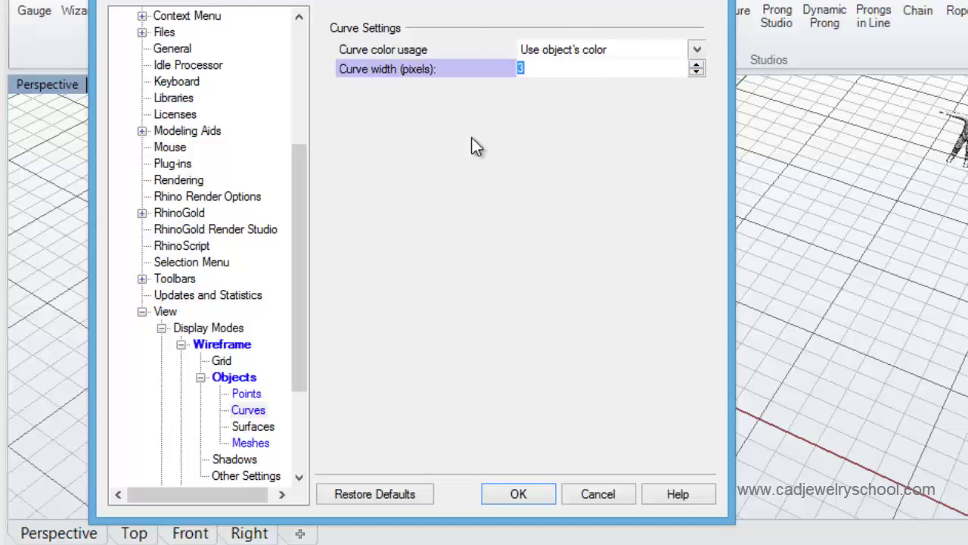
{"action": "left_click_drag", "start_coordinate": [296, 302], "coordinate": [274, 385]}
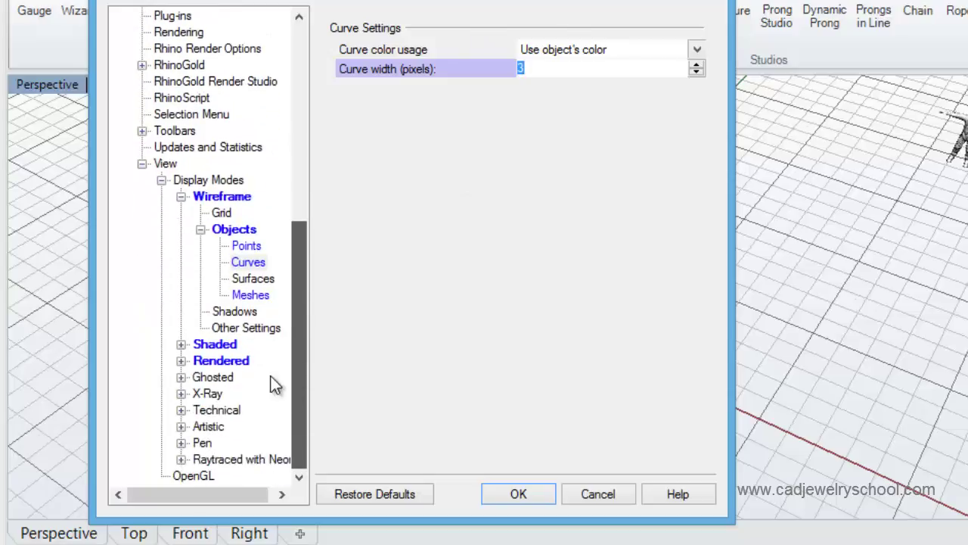
{"action": "left_click", "coordinate": [201, 229]}
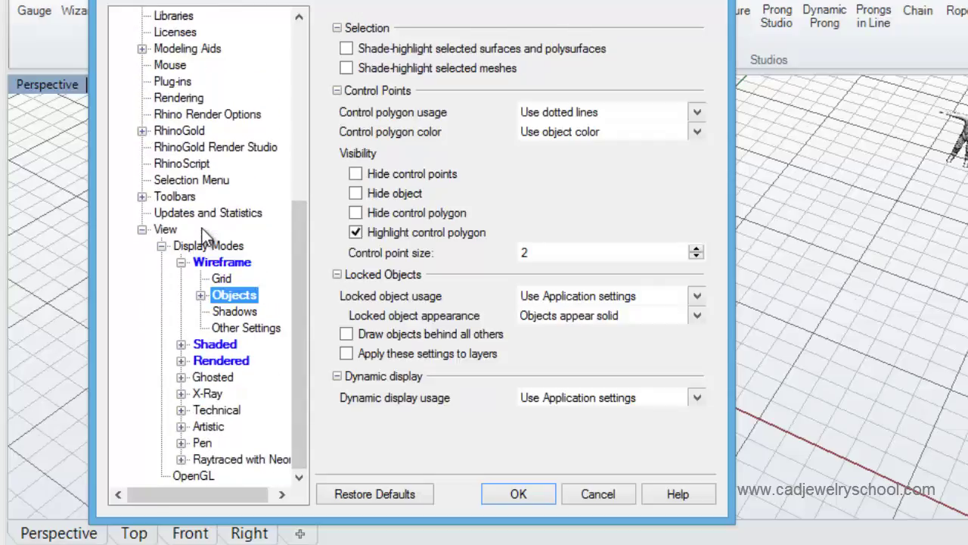
Step: Raise the Shaded display mode's curve width from 1 to 3 pixels
{"action": "left_click", "coordinate": [181, 262]}
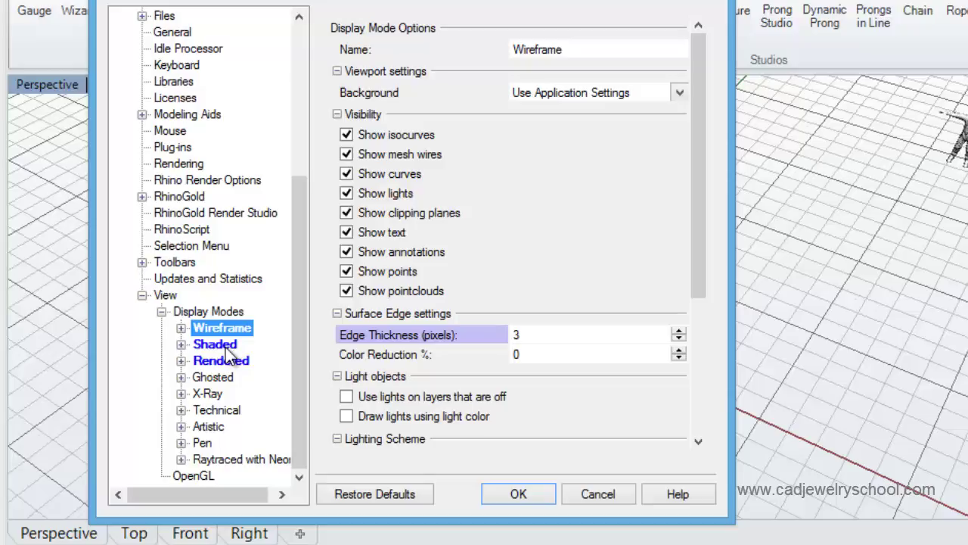
{"action": "left_click", "coordinate": [180, 344]}
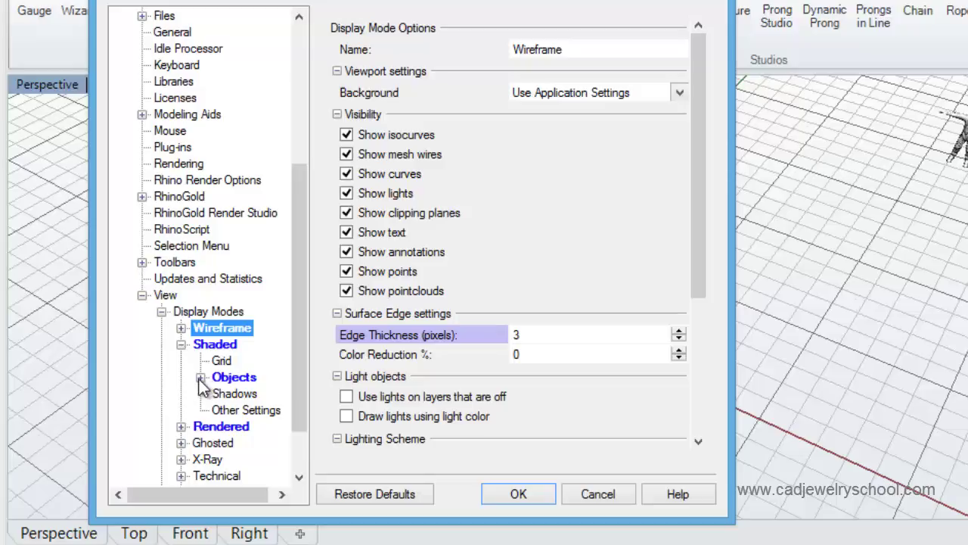
{"action": "left_click", "coordinate": [200, 377]}
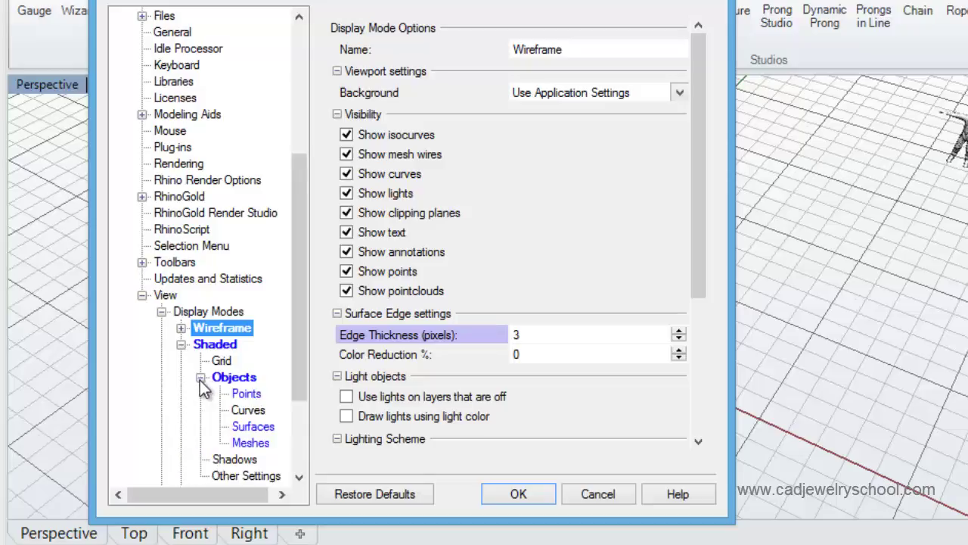
{"action": "left_click", "coordinate": [245, 411]}
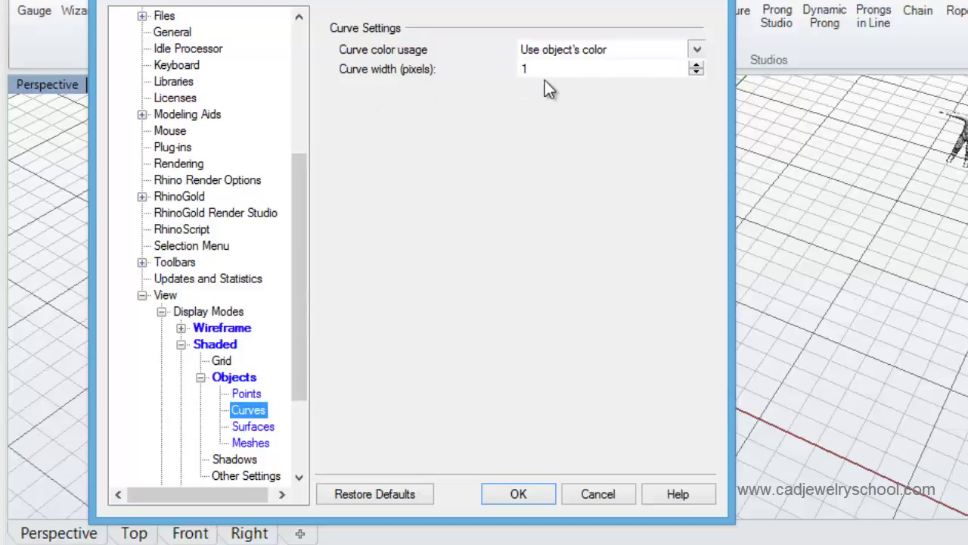
{"action": "left_click", "coordinate": [698, 65]}
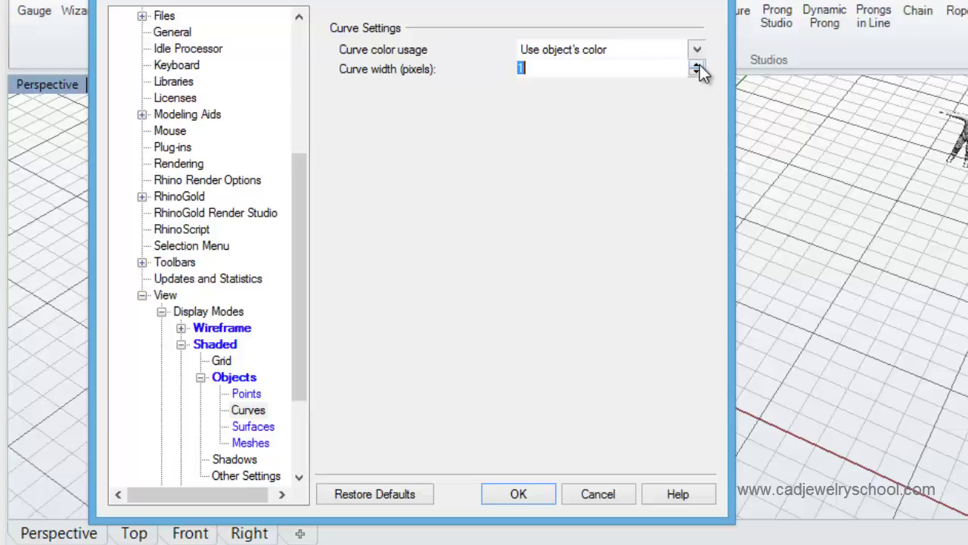
{"action": "left_click", "coordinate": [698, 66]}
{"action": "left_click_drag", "start_coordinate": [301, 363], "coordinate": [270, 426]}
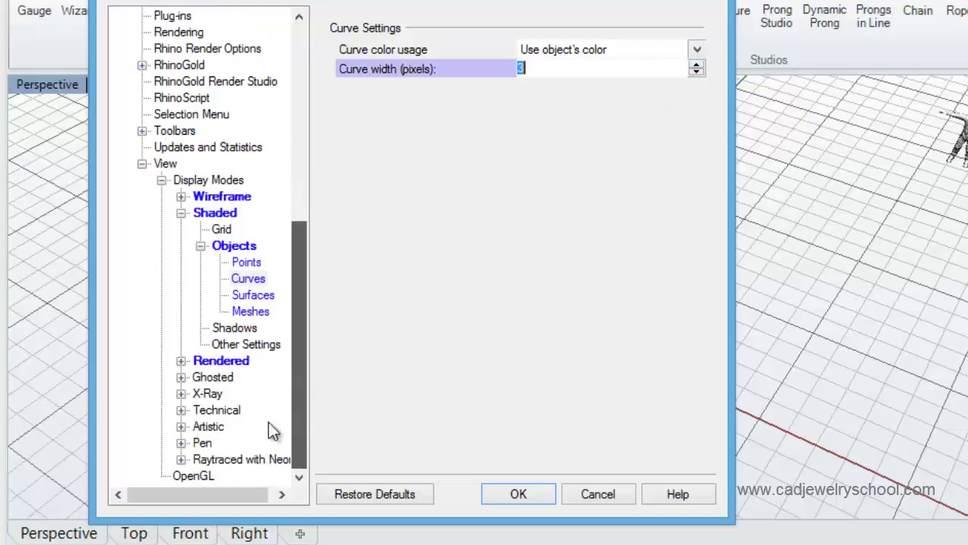
{"action": "left_click", "coordinate": [200, 245]}
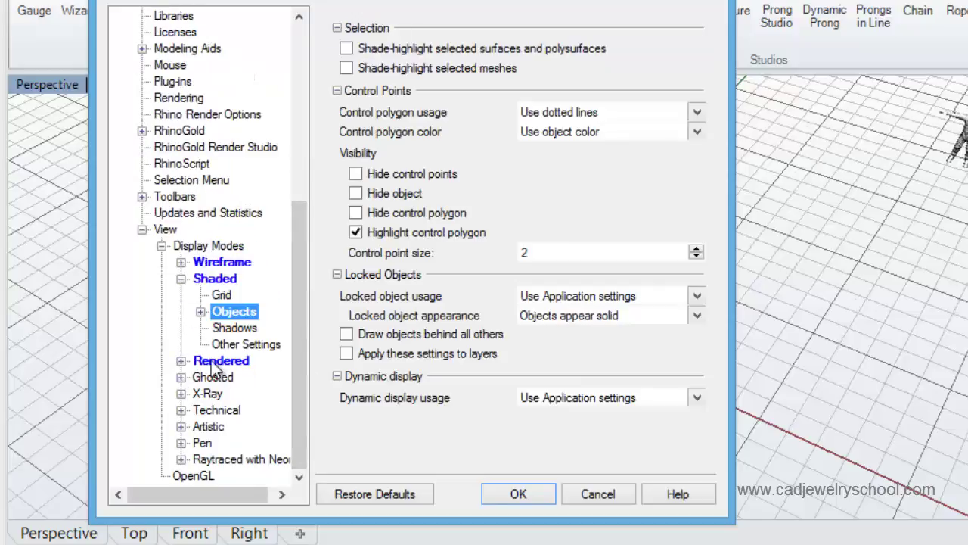
Step: Raise the Rendered display mode's curve width from 1 to 3 pixels
{"action": "left_click", "coordinate": [181, 361]}
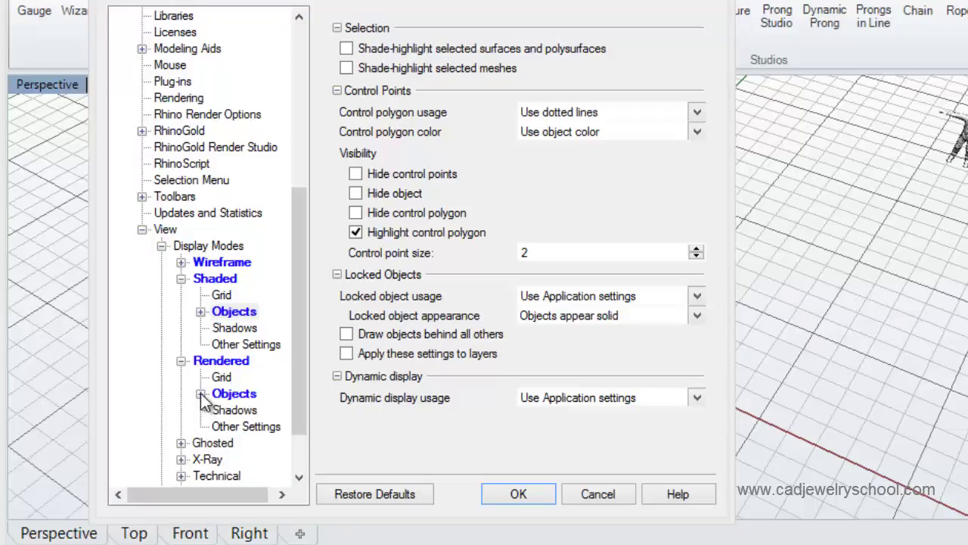
{"action": "left_click", "coordinate": [200, 393]}
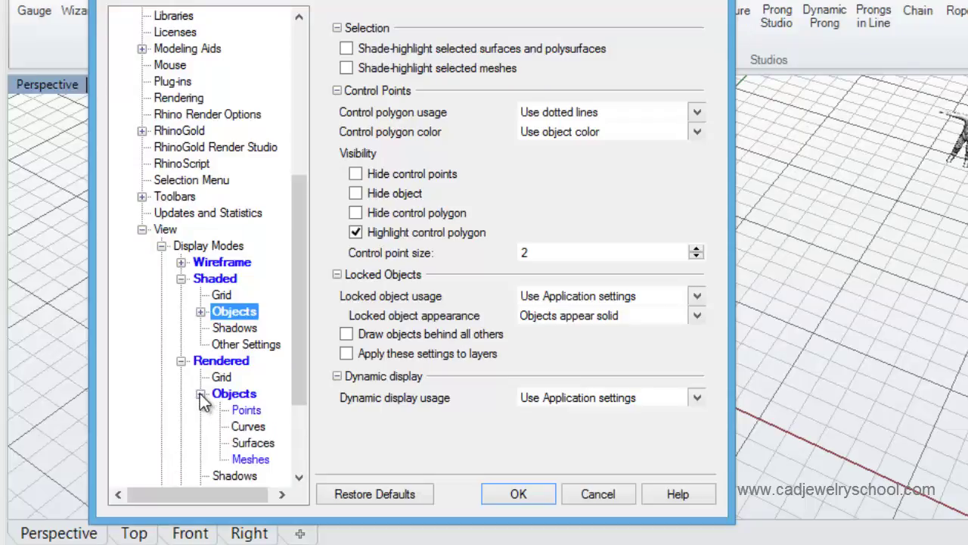
{"action": "left_click", "coordinate": [248, 427]}
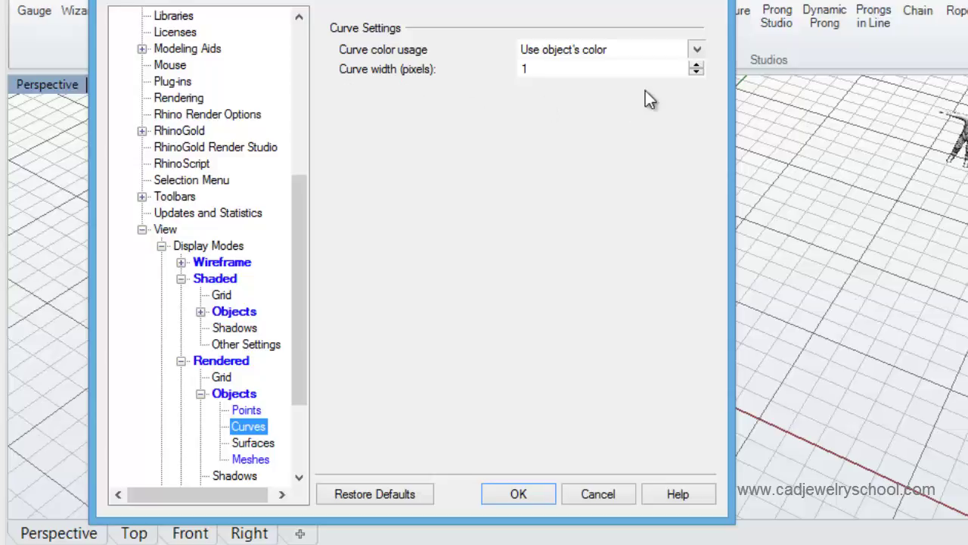
{"action": "left_click", "coordinate": [696, 66]}
{"action": "left_click", "coordinate": [696, 65]}
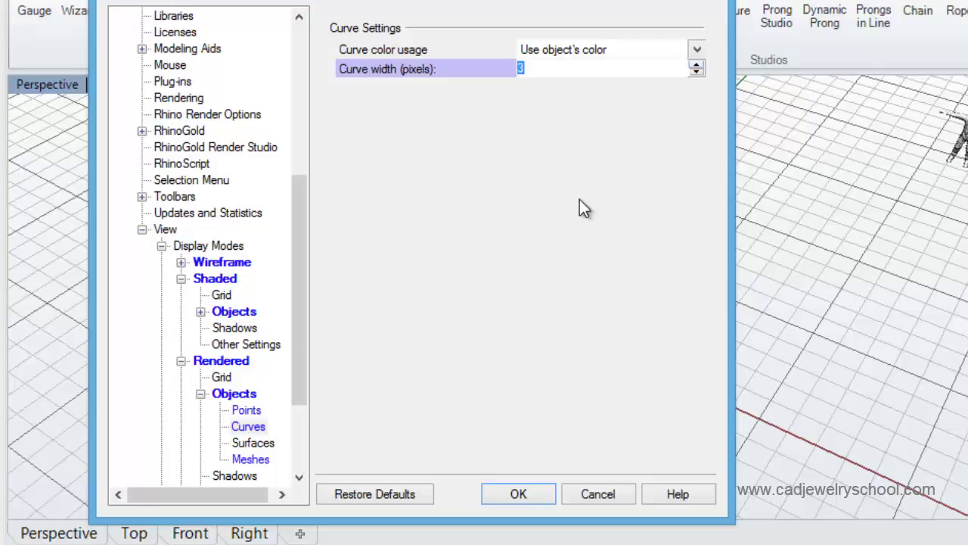
{"action": "left_click_drag", "start_coordinate": [295, 300], "coordinate": [283, 394]}
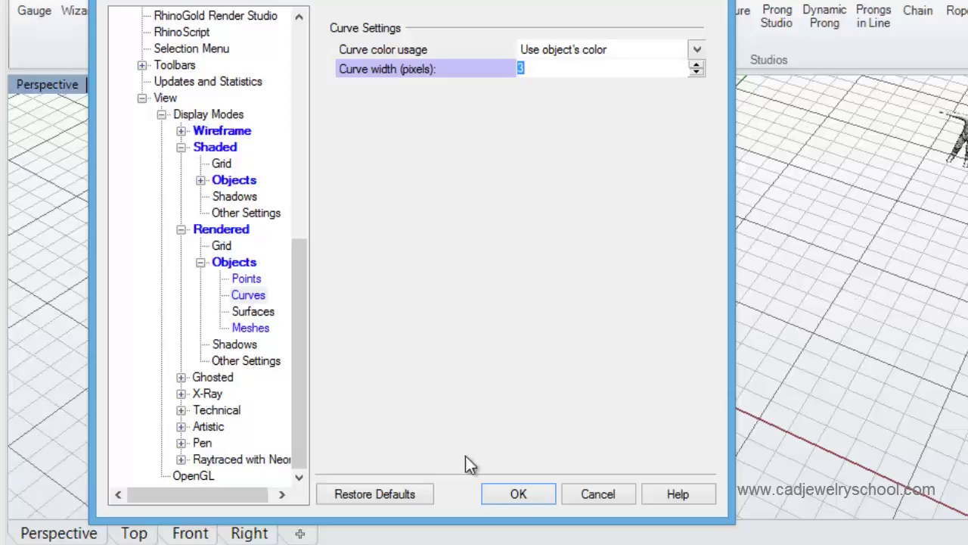
Step: Apply the options and view the thick circle in Shaded, Rendered and Wireframe modes
{"action": "left_click", "coordinate": [519, 496]}
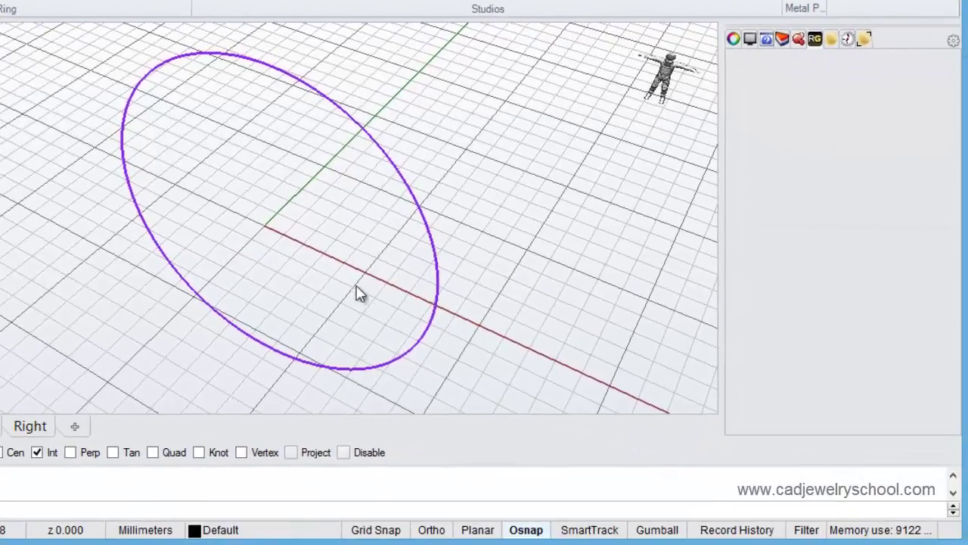
{"action": "right_click_drag", "start_coordinate": [404, 308], "coordinate": [329, 268]}
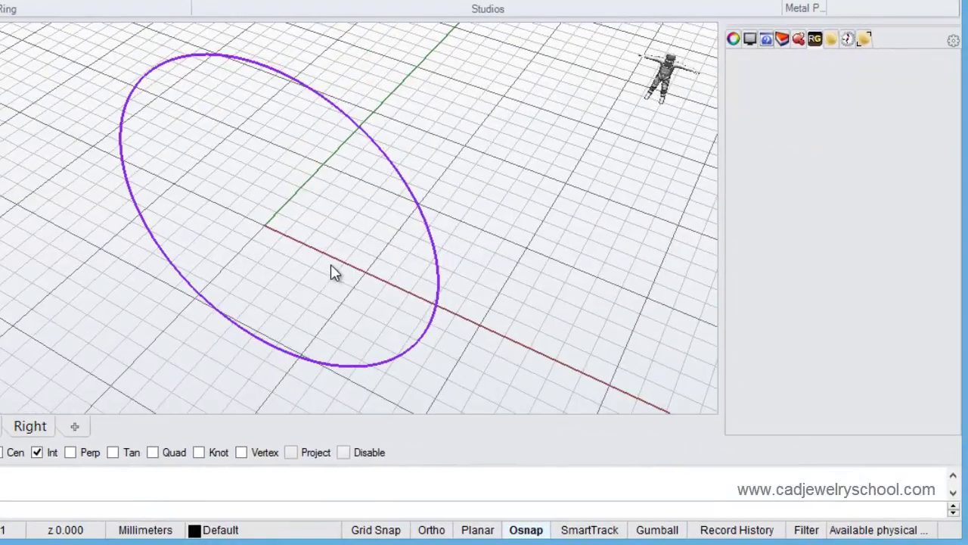
{"action": "middle_click", "coordinate": [553, 80]}
{"action": "left_click", "coordinate": [574, 72]}
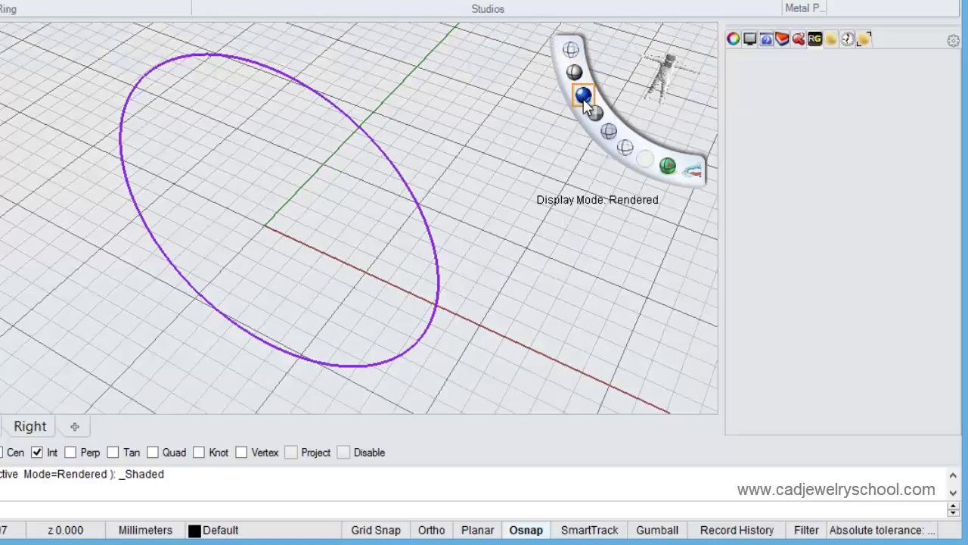
{"action": "left_click", "coordinate": [583, 97]}
{"action": "left_click", "coordinate": [574, 73]}
{"action": "left_click", "coordinate": [571, 51]}
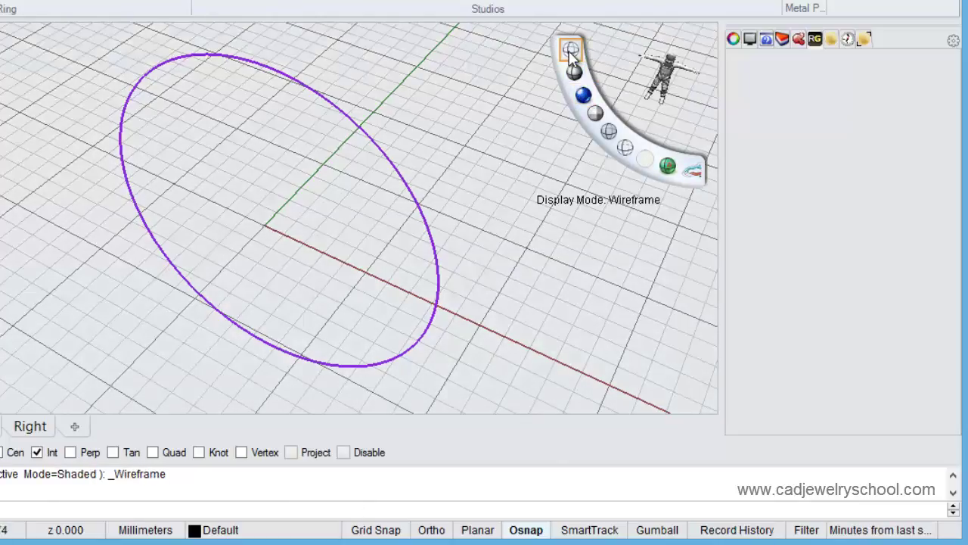
{"action": "left_click", "coordinate": [574, 72]}
{"action": "left_click", "coordinate": [583, 97]}
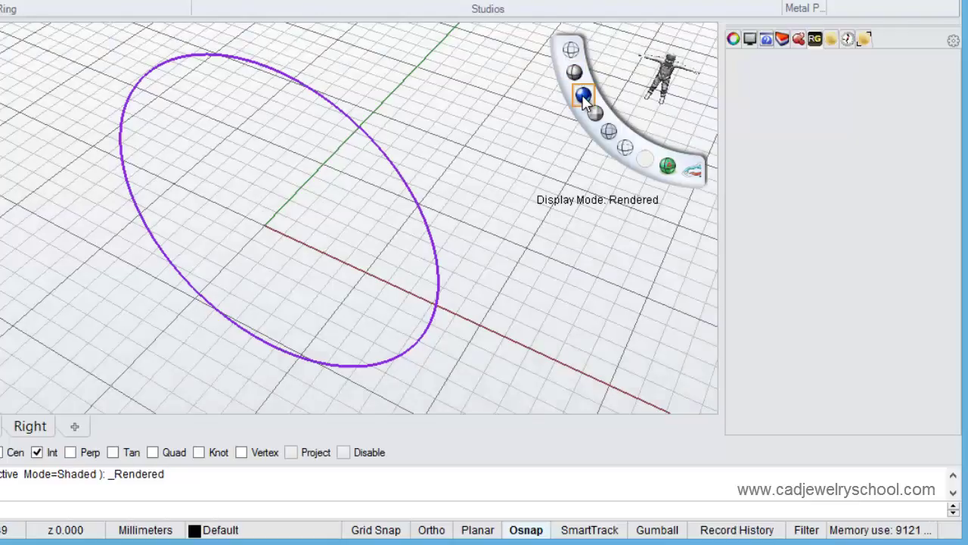
{"action": "mouse_move", "coordinate": [517, 230]}
{"action": "right_mouse_down"}
{"action": "mouse_move", "coordinate": [591, 179]}
{"action": "mouse_move", "coordinate": [534, 224]}
{"action": "mouse_move", "coordinate": [562, 190]}
{"action": "mouse_move", "coordinate": [524, 214]}
{"action": "right_mouse_up"}
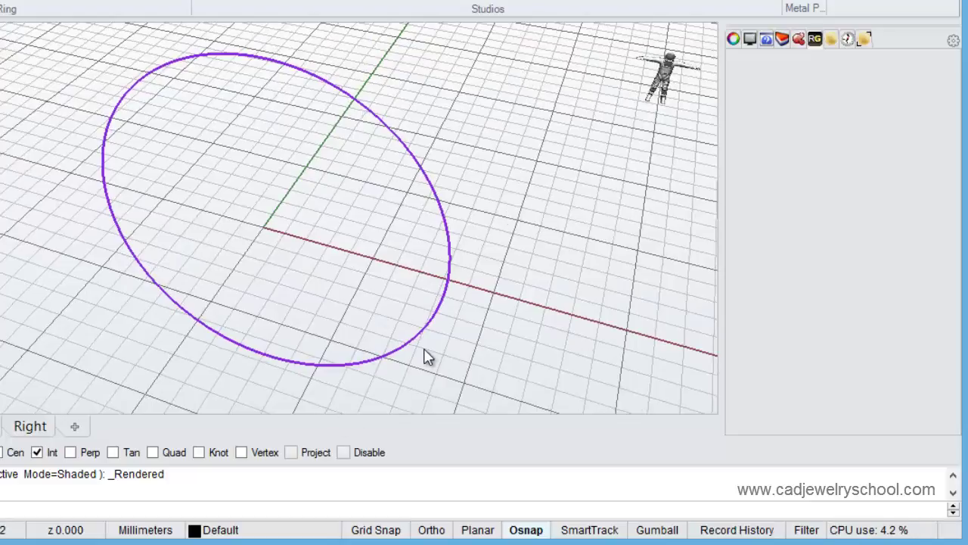